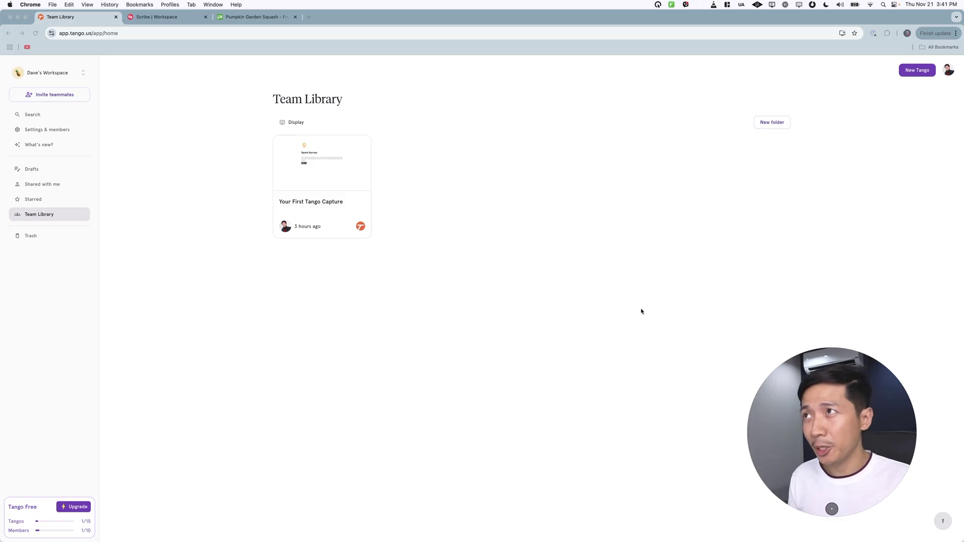
- Start a Tango capture of the Pixabay tab, dismiss the sign-up prompt and open the woman-with-flowers photo
left_click(928, 74)
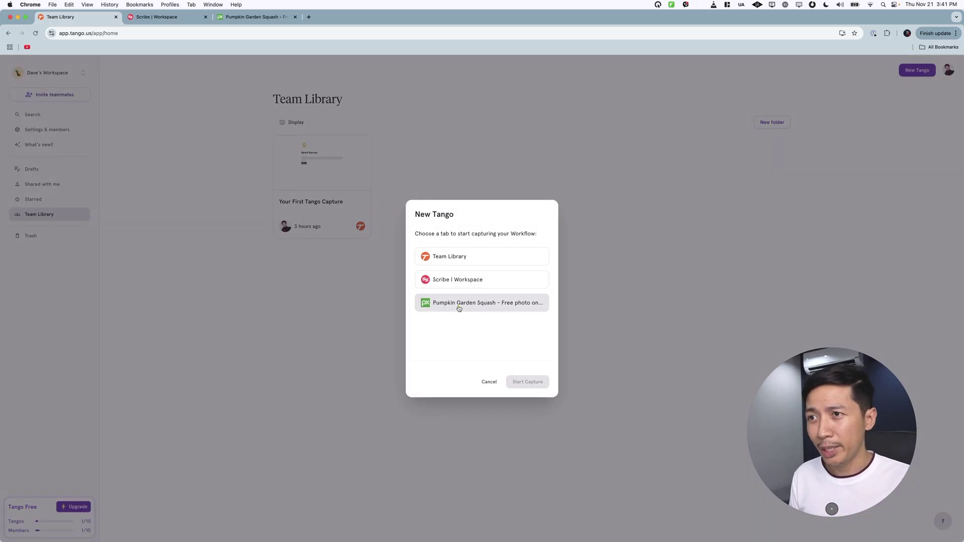
left_click(458, 308)
left_click(527, 382)
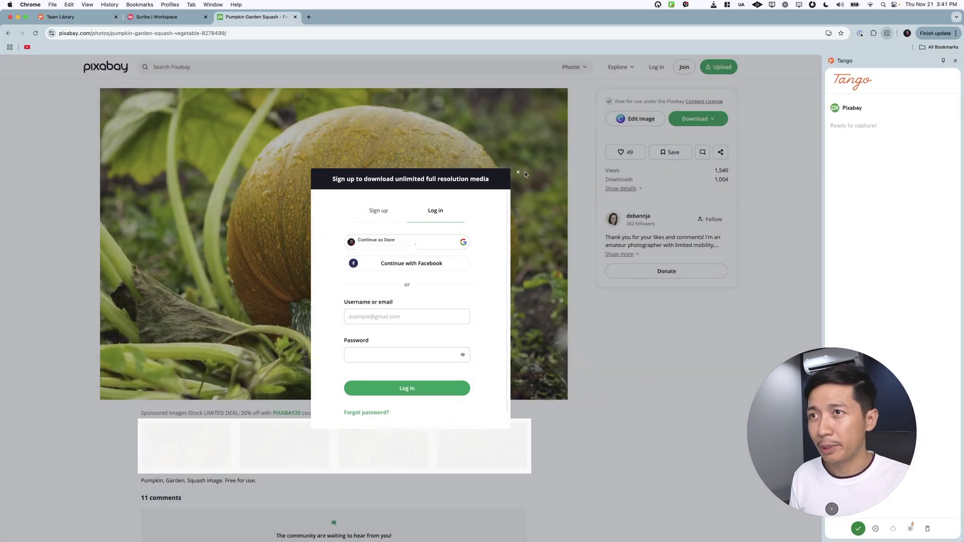
left_click(518, 172)
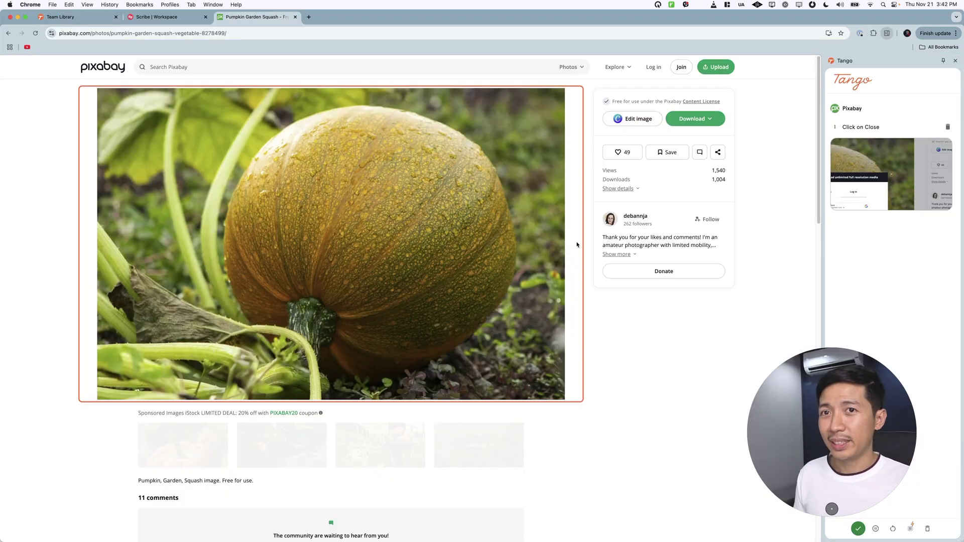
left_click(105, 70)
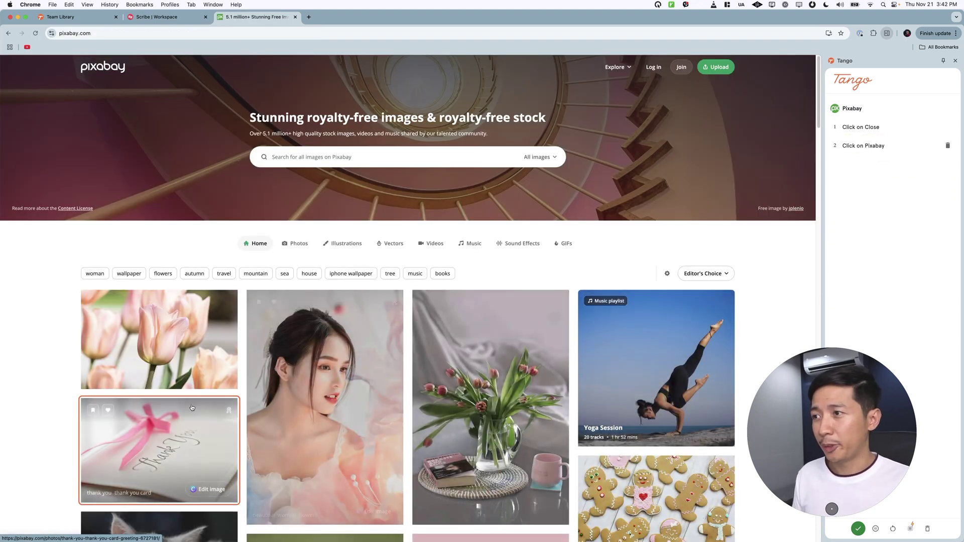
left_click(334, 403)
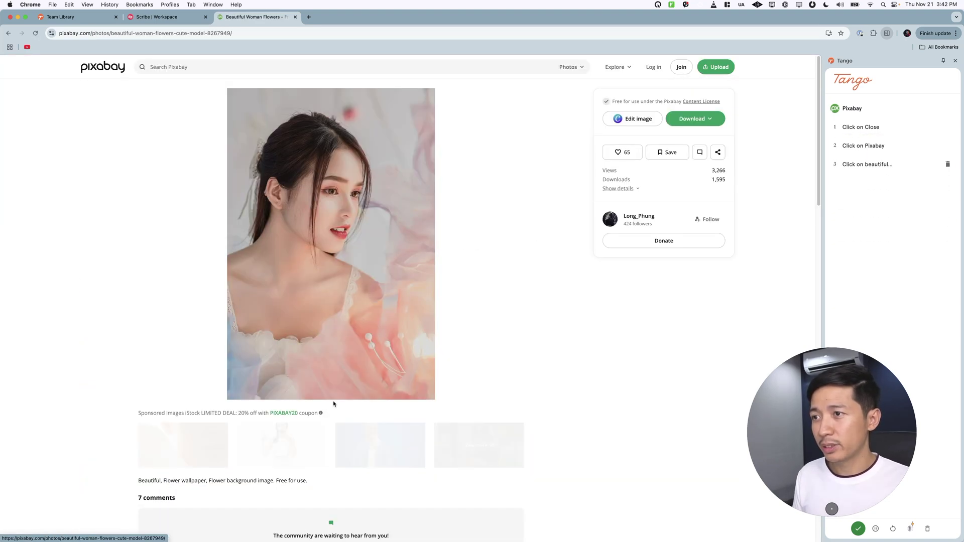
- Search Pixabay for 'I am searching', open the smiling thumbs-up woman photo, then return to the results
left_click(230, 65)
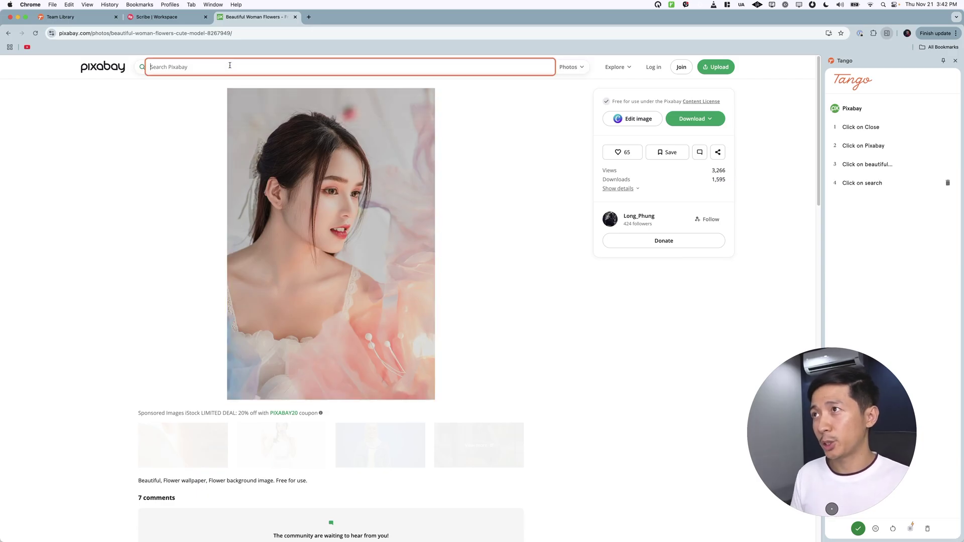
type("I am searchin")
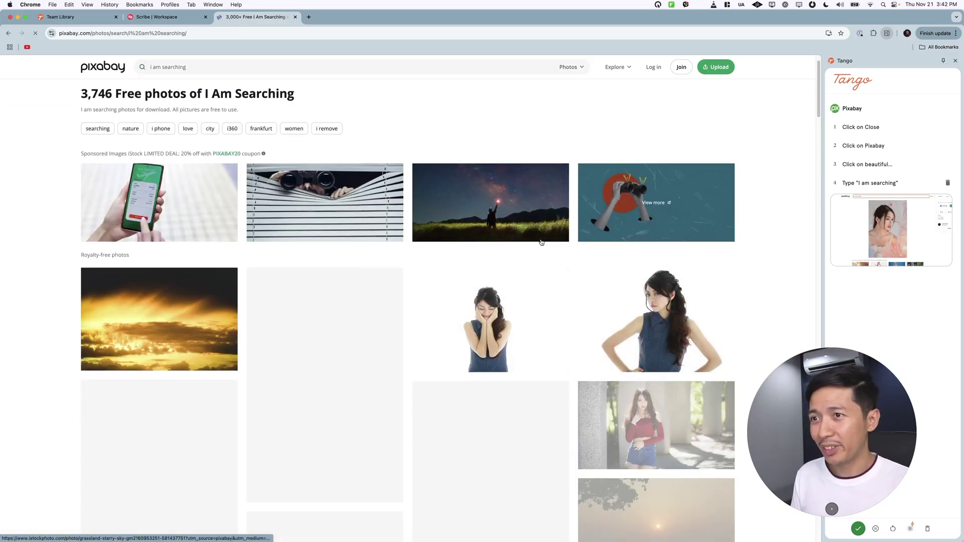
scroll(541, 242, "down", 4)
scroll(517, 241, "down", 3)
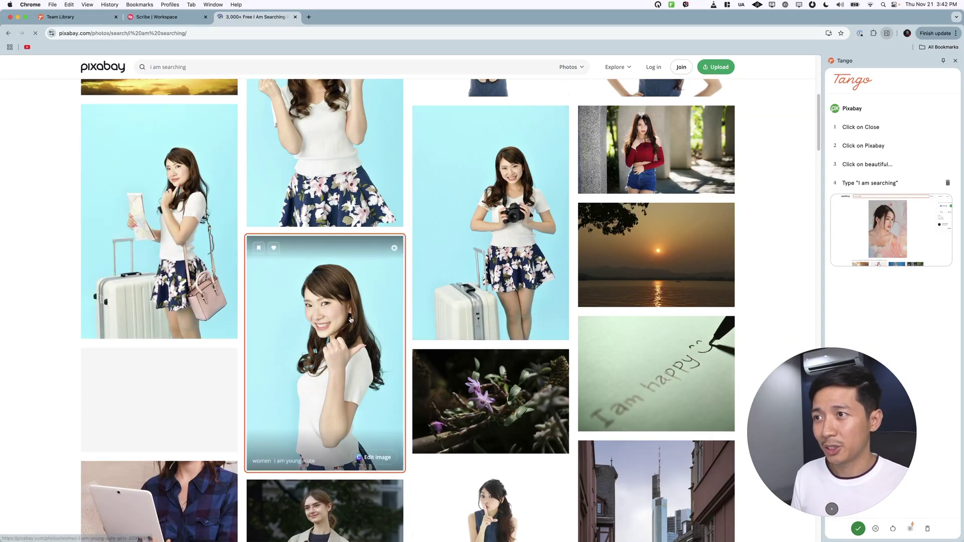
left_click(350, 320)
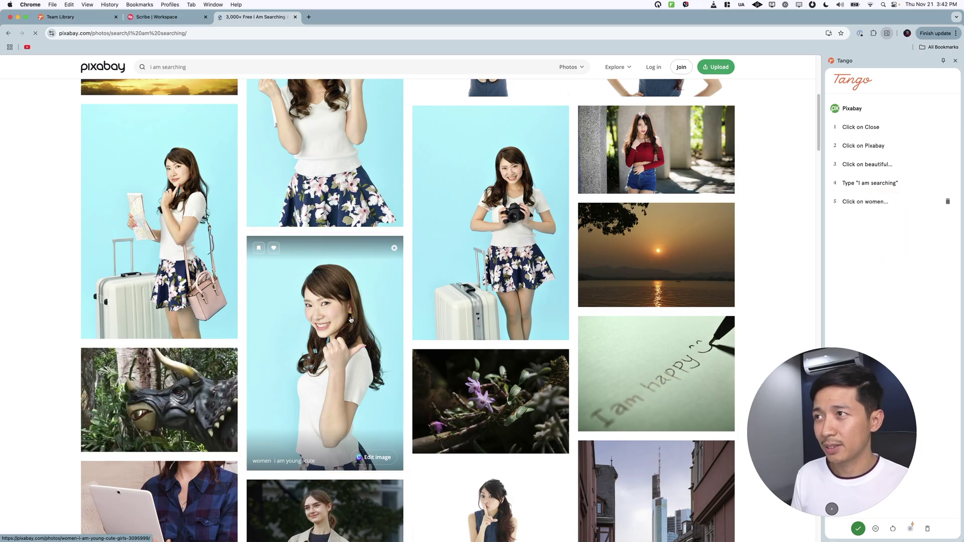
scroll(502, 282, "down", 3)
scroll(491, 288, "up", 3)
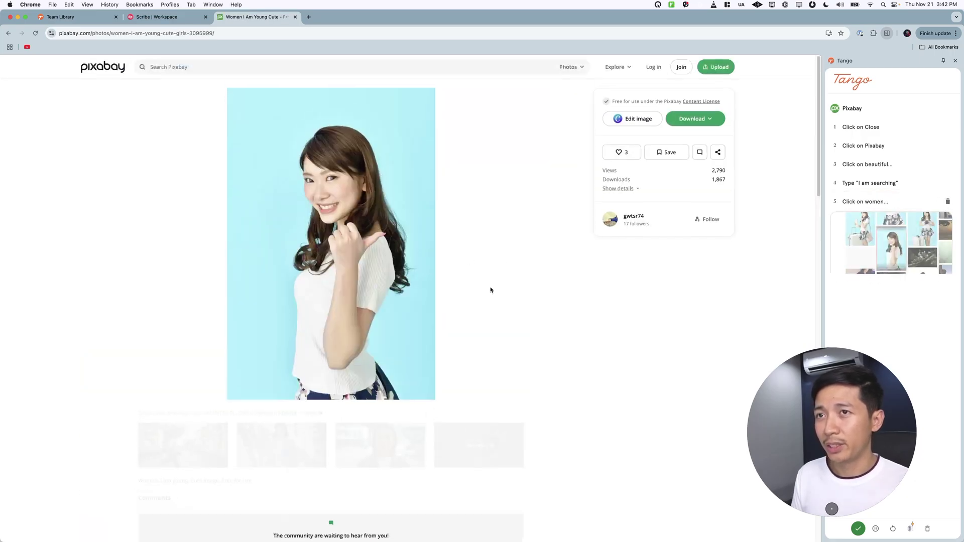
left_click(9, 33)
scroll(653, 259, "down", 15)
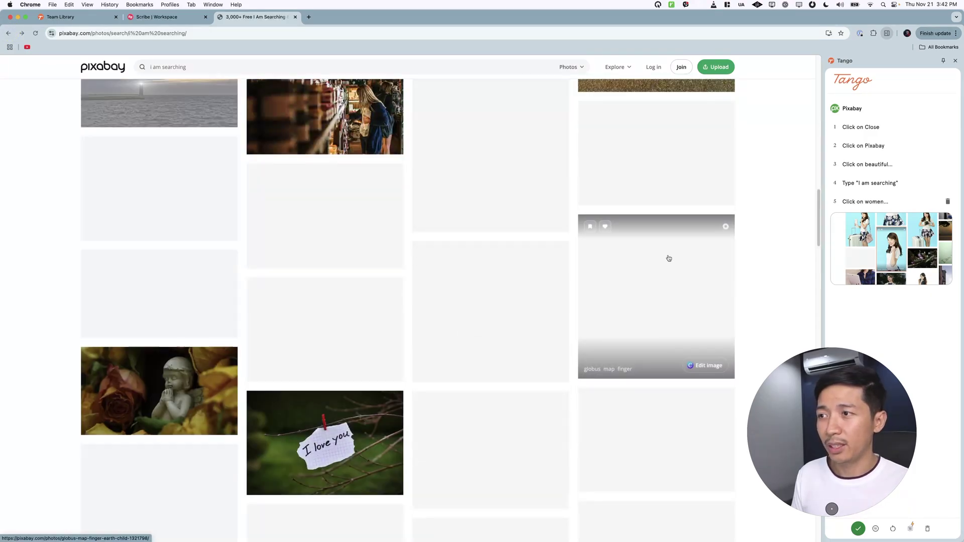
- Open and like the 'I love you' photo, close the sign-up prompt, and finish the capture
left_click(325, 437)
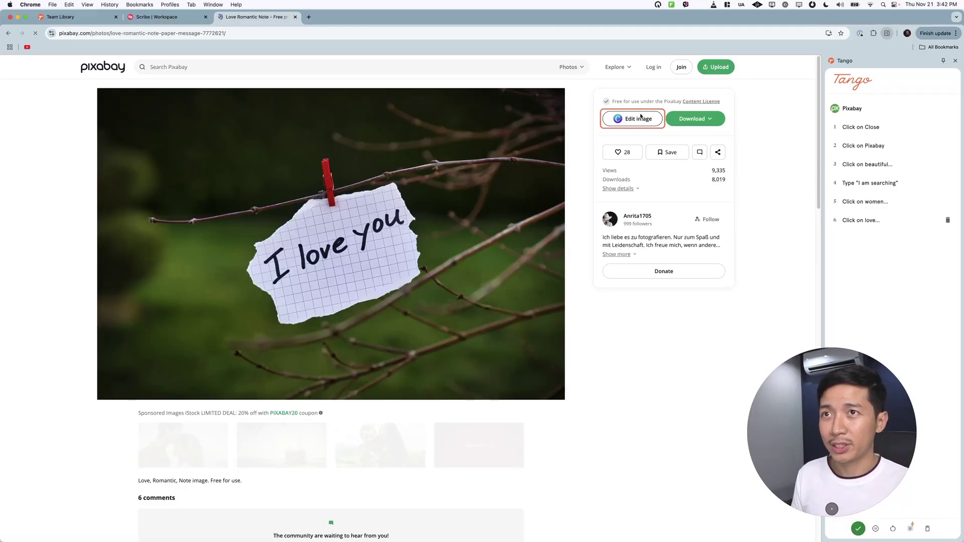
left_click(621, 153)
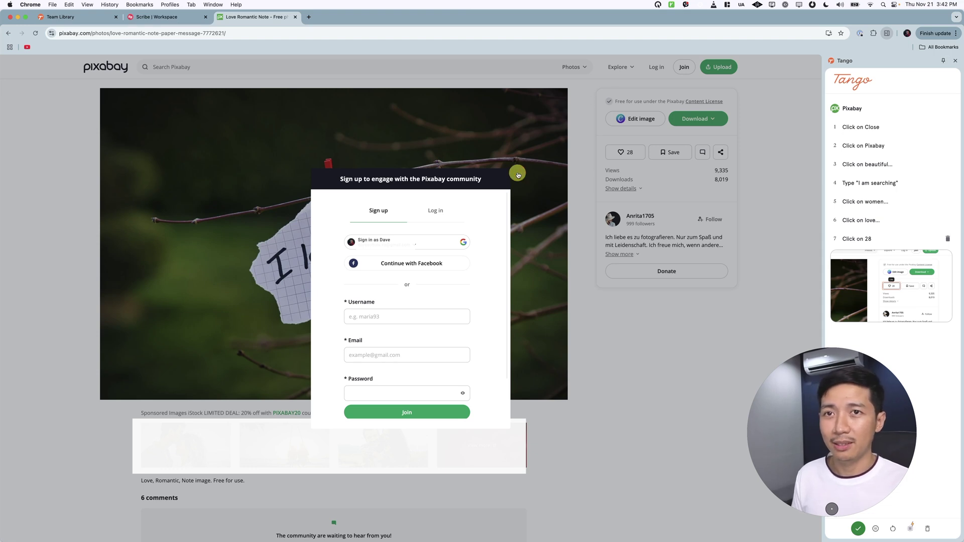
left_click(518, 174)
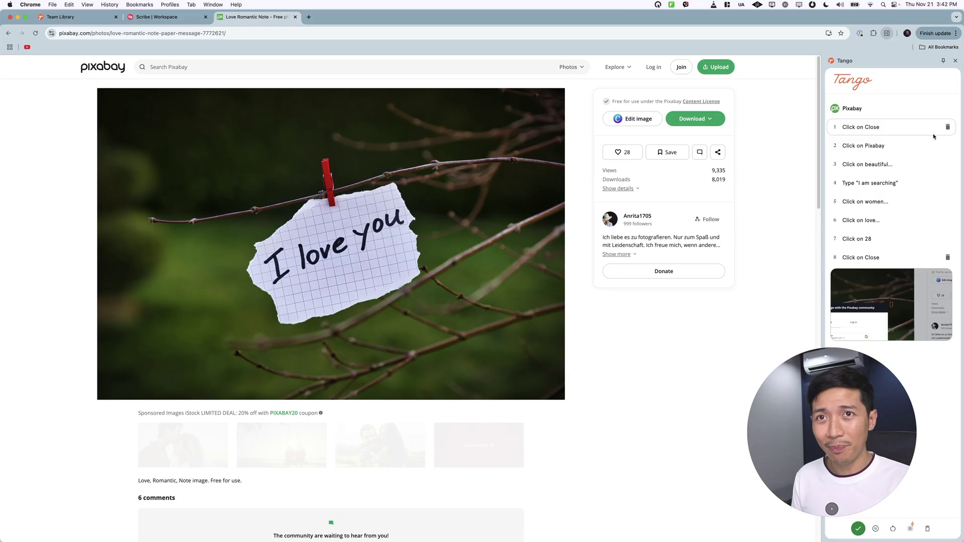
left_click(860, 529)
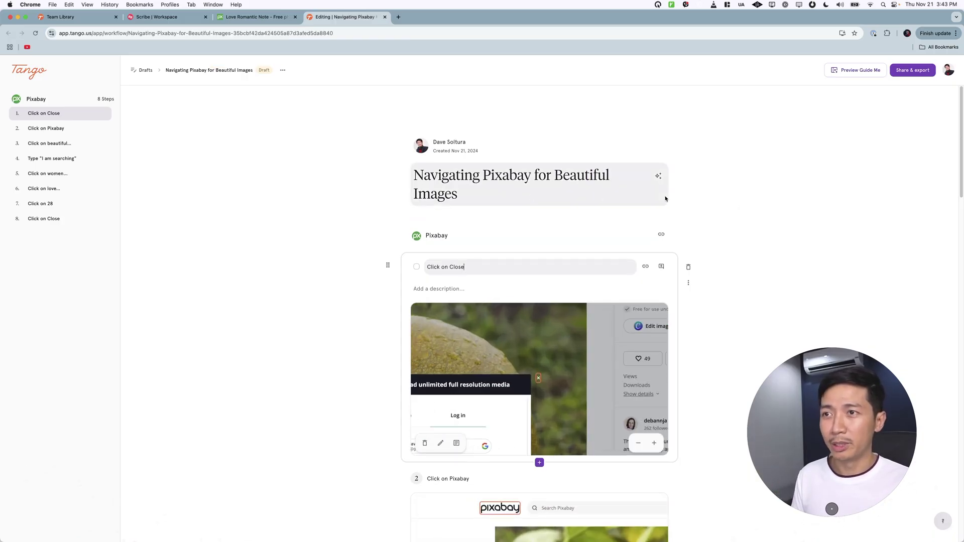
- Review the eight-step draft 'Navigating Pixabay for Beautiful Images', selecting the step 1 and guide titles
scroll(754, 181, "down", 5)
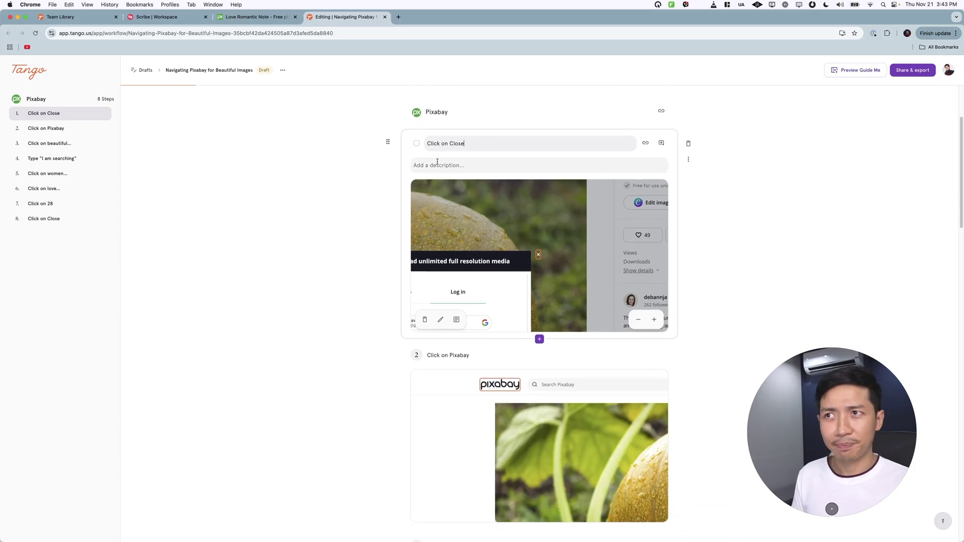
triple_click(492, 141)
scroll(492, 150, "up", 5)
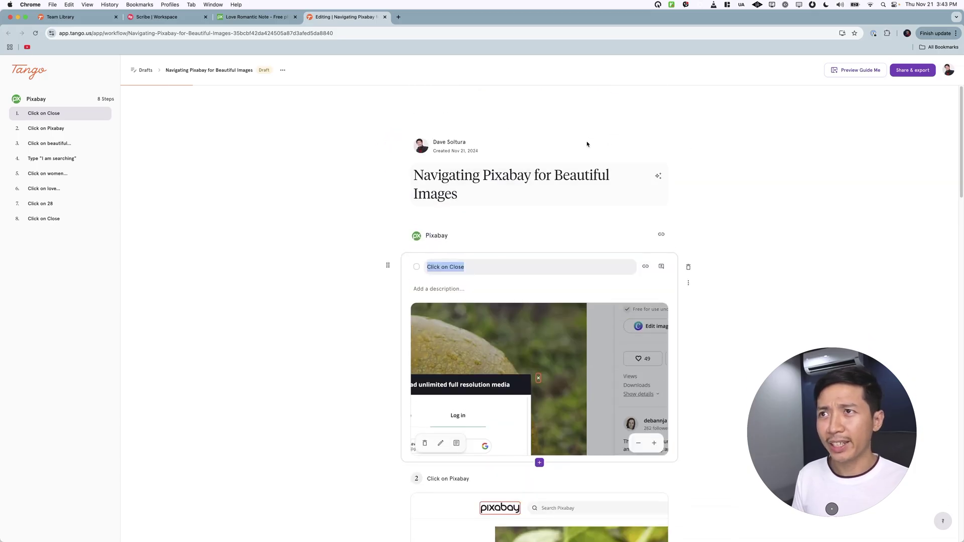
triple_click(497, 186)
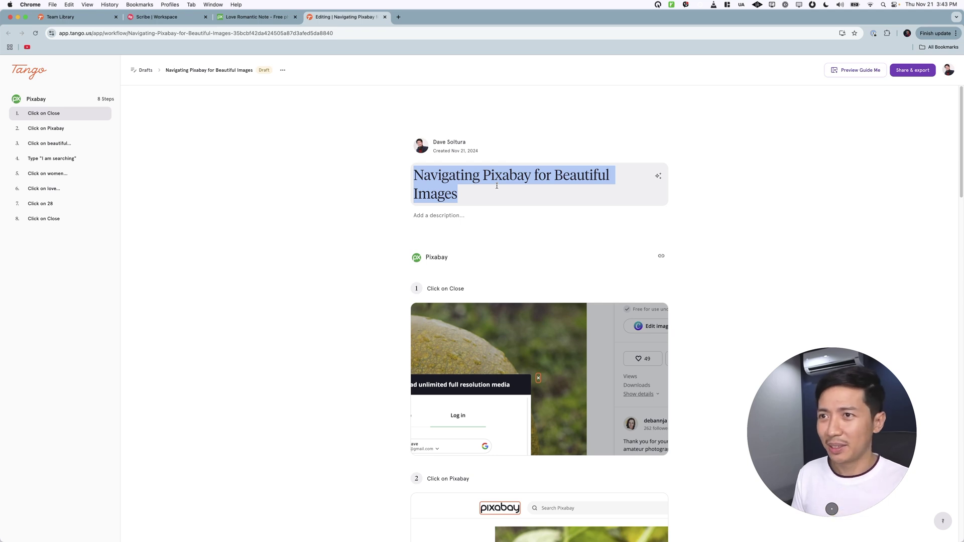
scroll(695, 172, "down", 1)
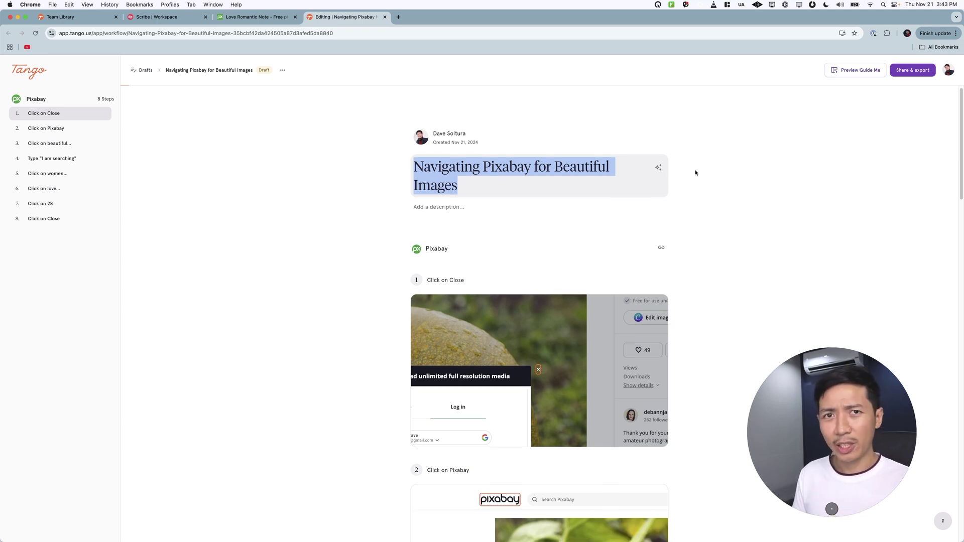
scroll(695, 172, "down", 3)
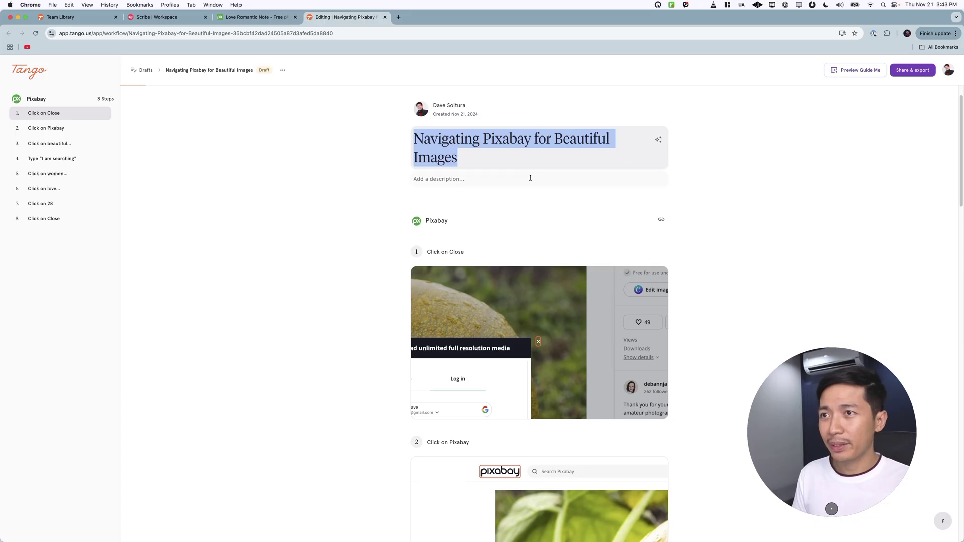
scroll(463, 257, "down", 2)
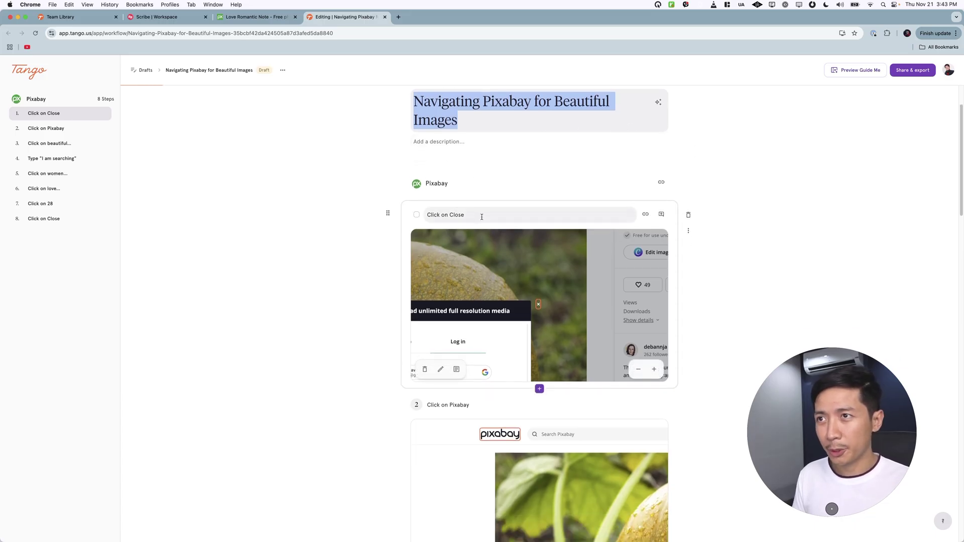
left_click(474, 216)
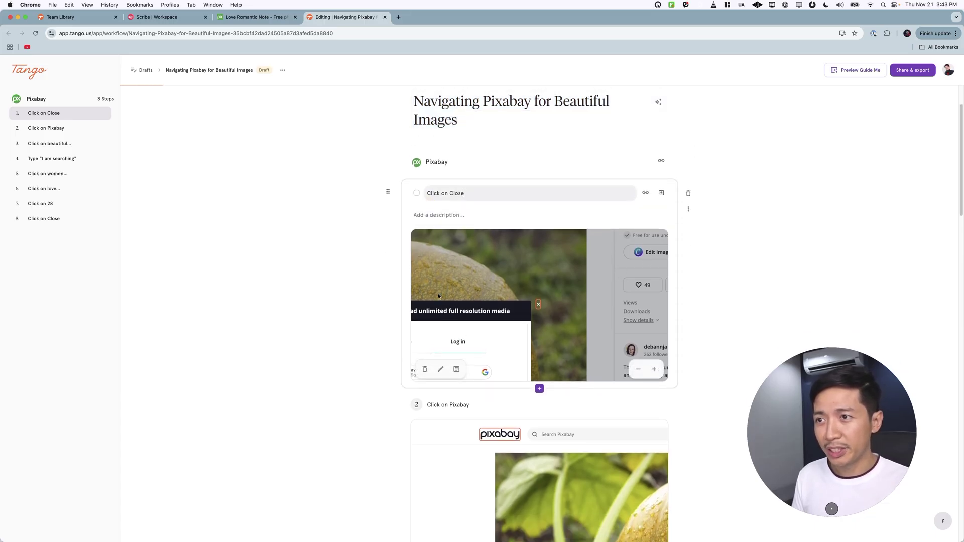
left_click(655, 370)
left_click(657, 347)
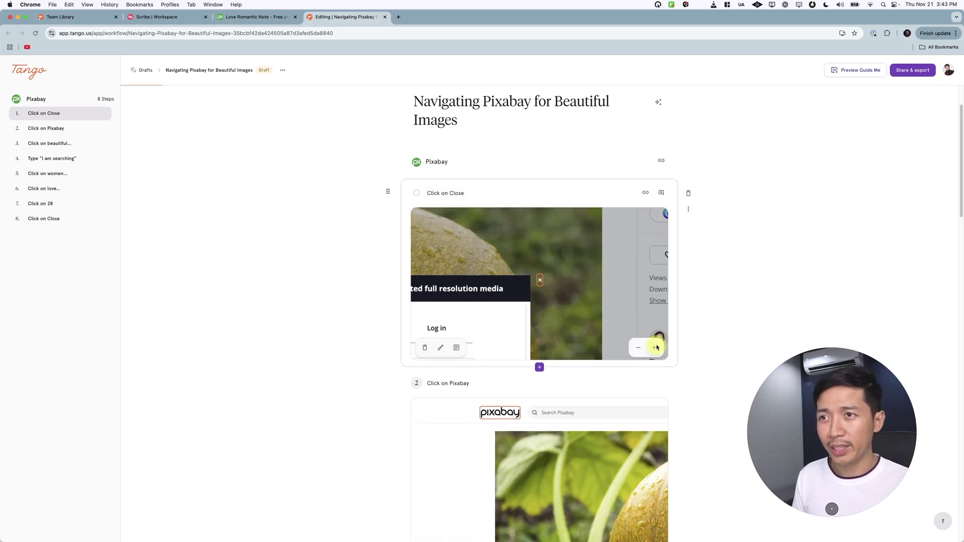
left_click(638, 348)
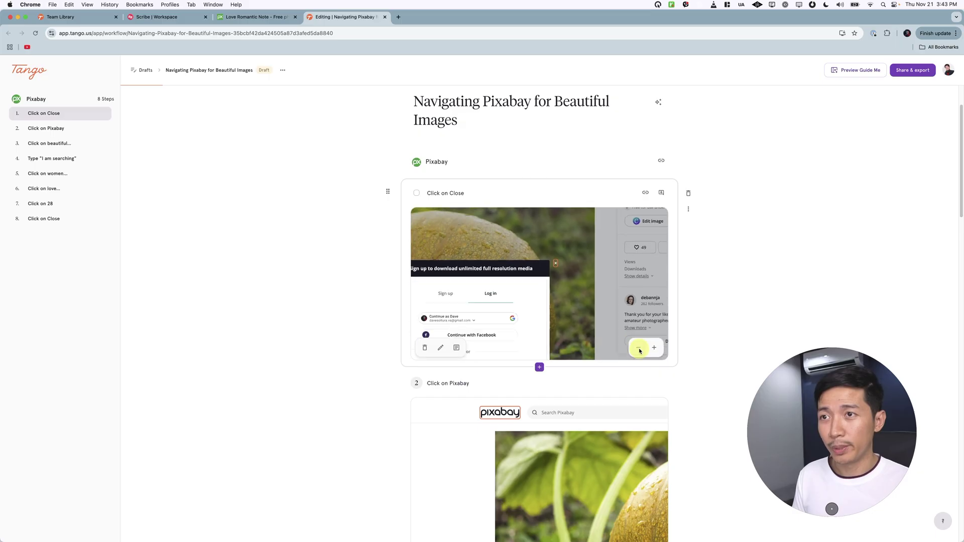
scroll(722, 300, "down", 2)
scroll(729, 261, "down", 8)
scroll(725, 248, "up", 6)
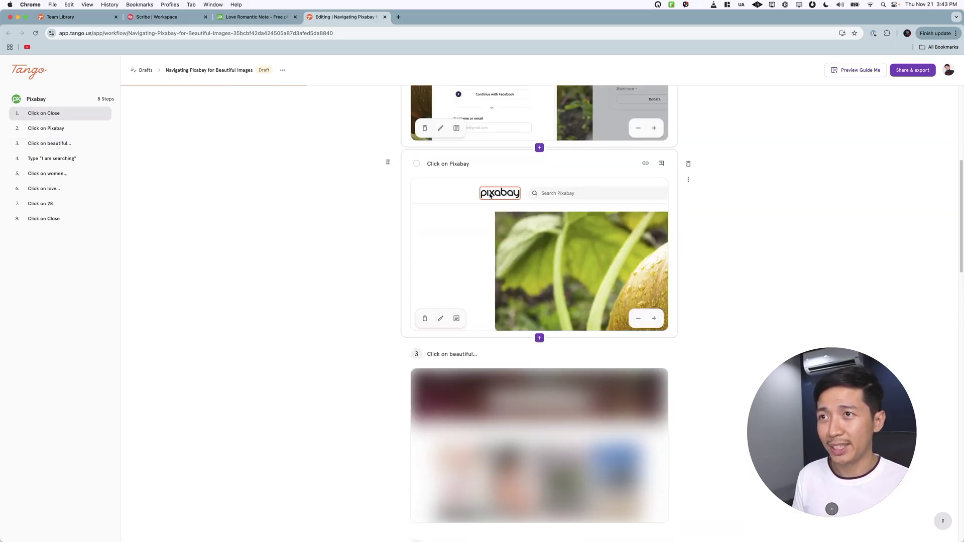
scroll(510, 219, "down", 3)
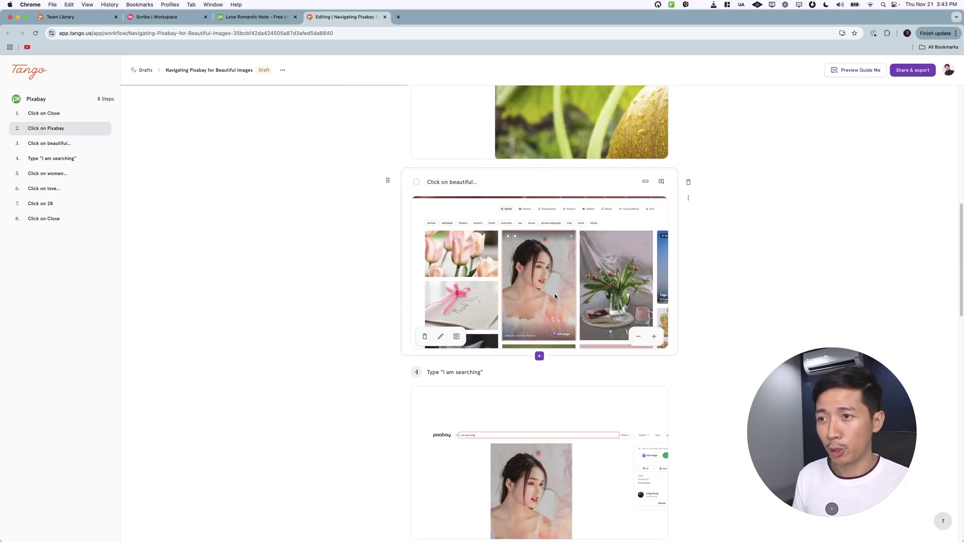
scroll(554, 294, "down", 3)
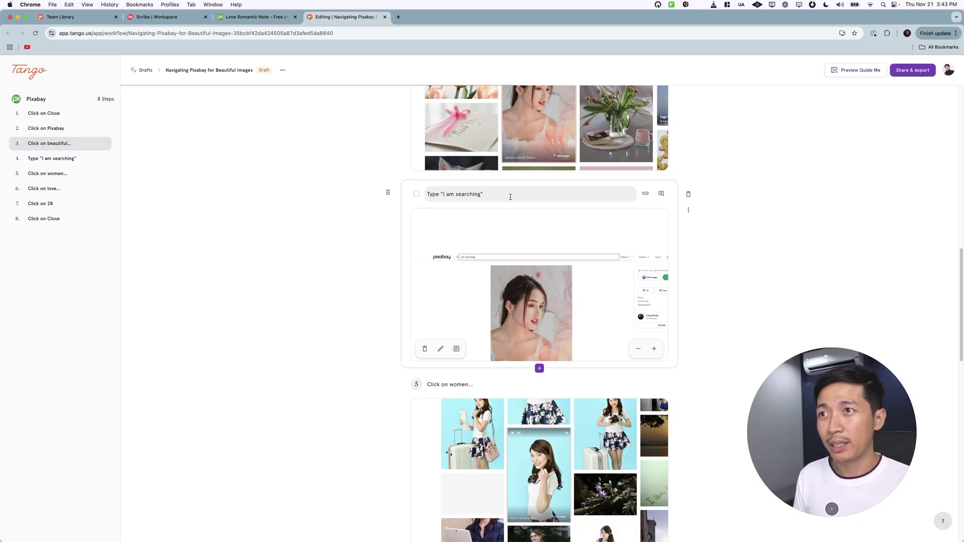
scroll(510, 197, "down", 5)
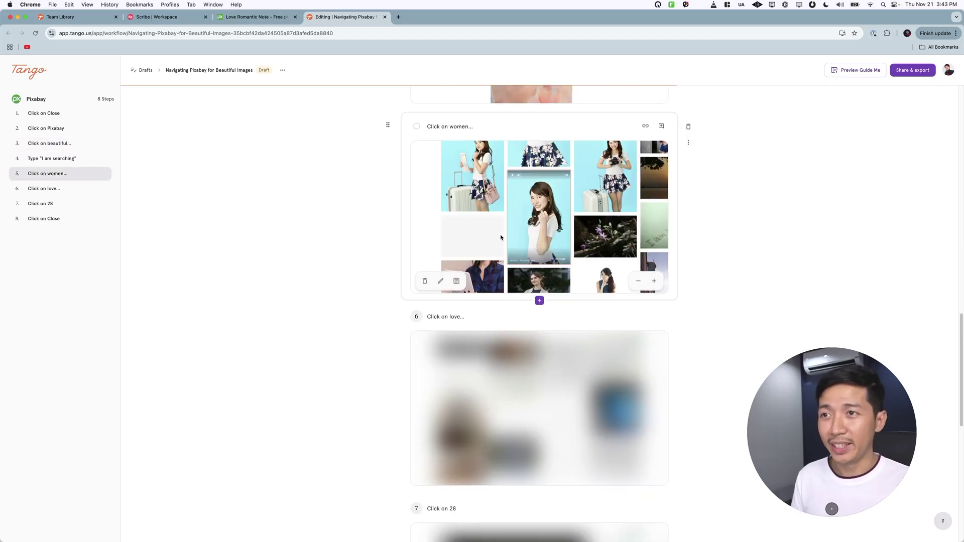
scroll(519, 327, "down", 1)
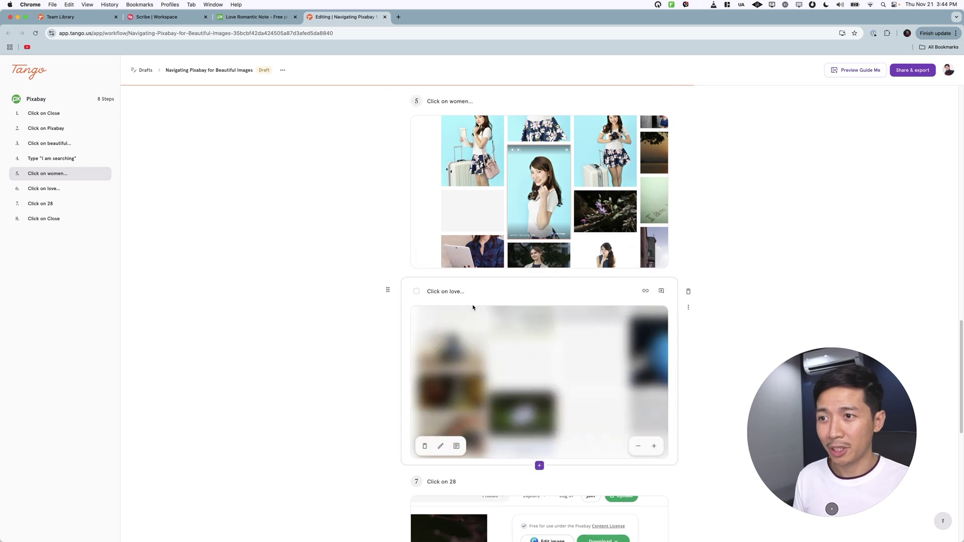
scroll(473, 307, "down", 1)
scroll(473, 307, "down", 3)
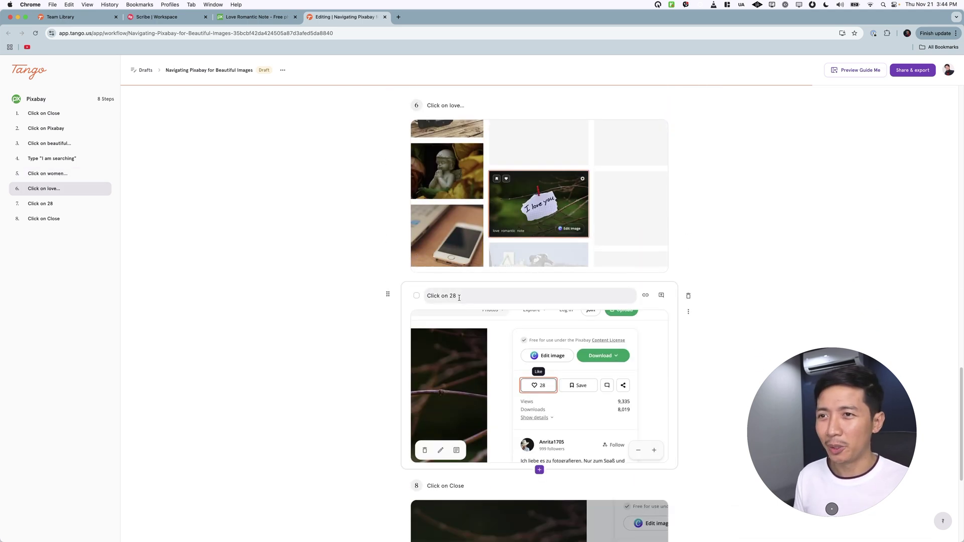
- Rename step 7 to 'Click on the Like Button' and give it the description 'This is not just a 2D'
double_click(453, 296)
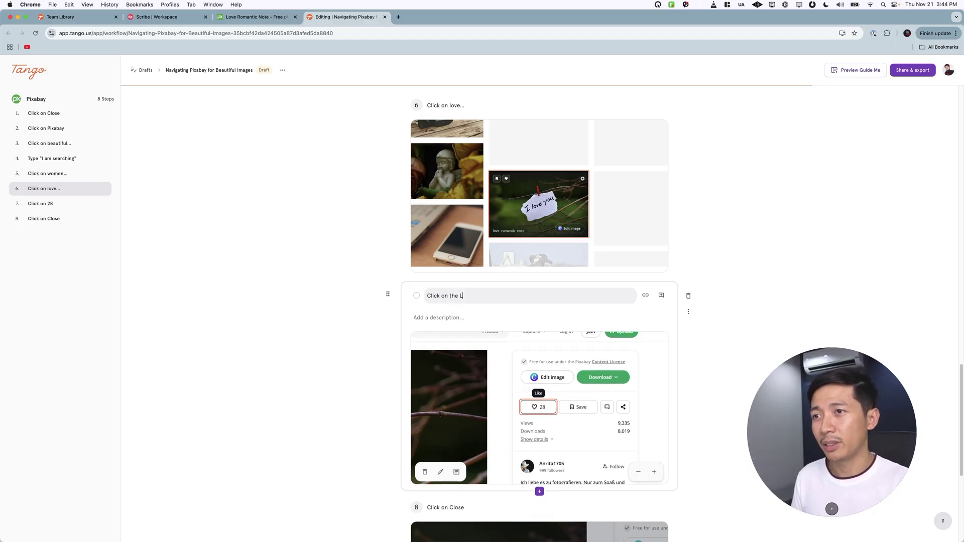
left_click(429, 318)
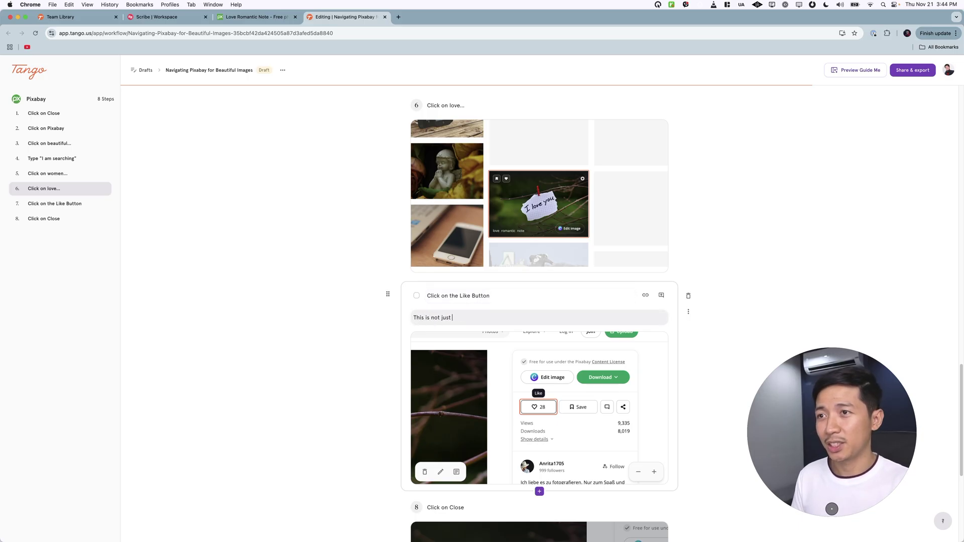
type("This is not just a 2")
type("D")
scroll(705, 263, "down", 5)
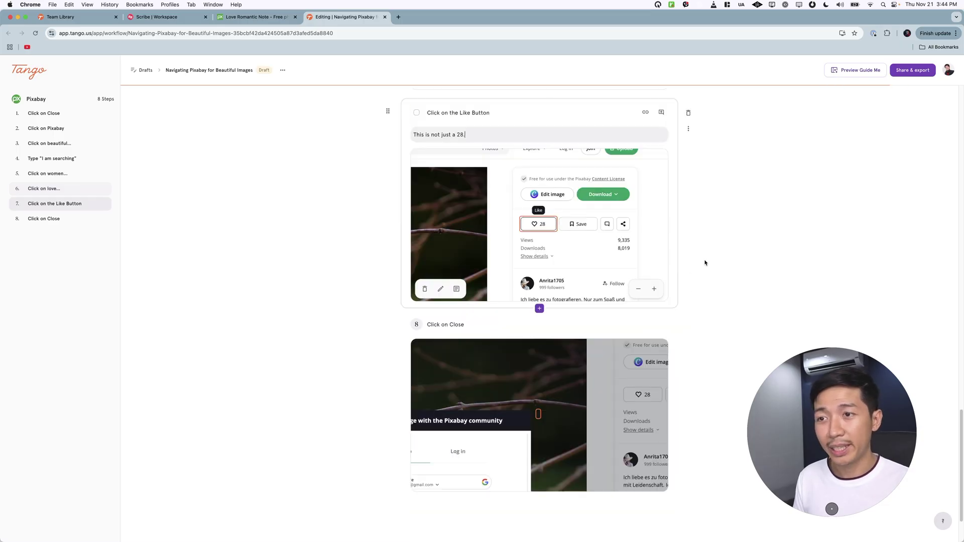
scroll(705, 263, "up", 20)
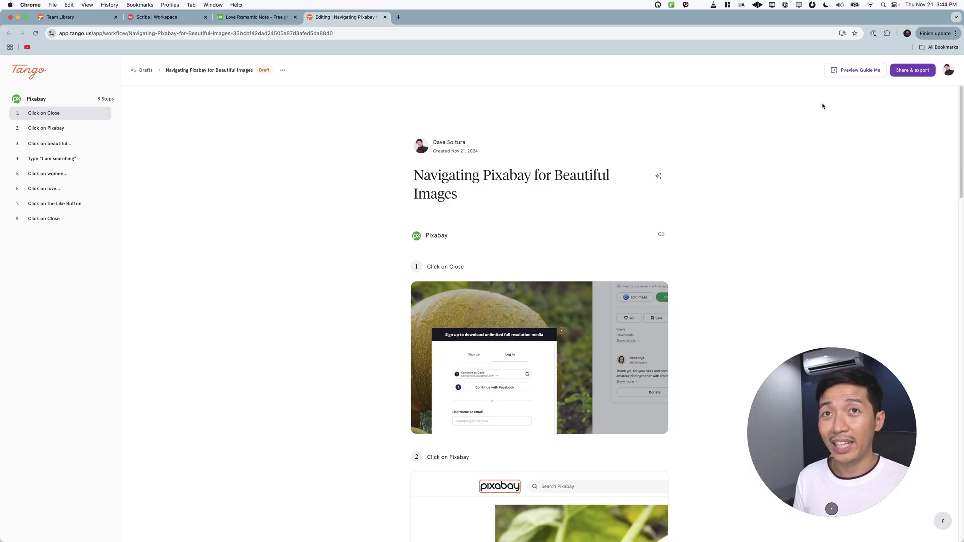
- Run the guide in Guide Me preview beside Pixabay and return to the Pixabay home page
left_click(848, 71)
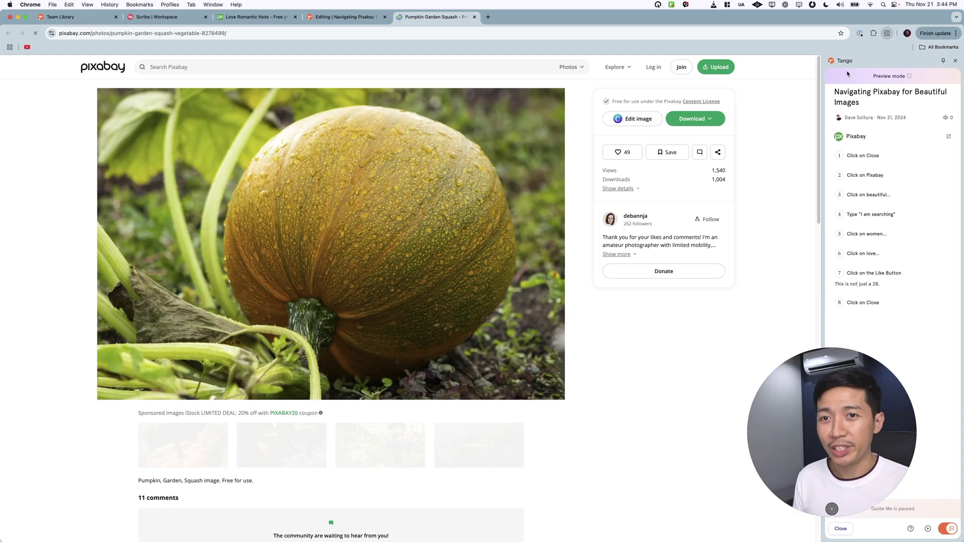
left_click_drag(824, 388, 820, 389)
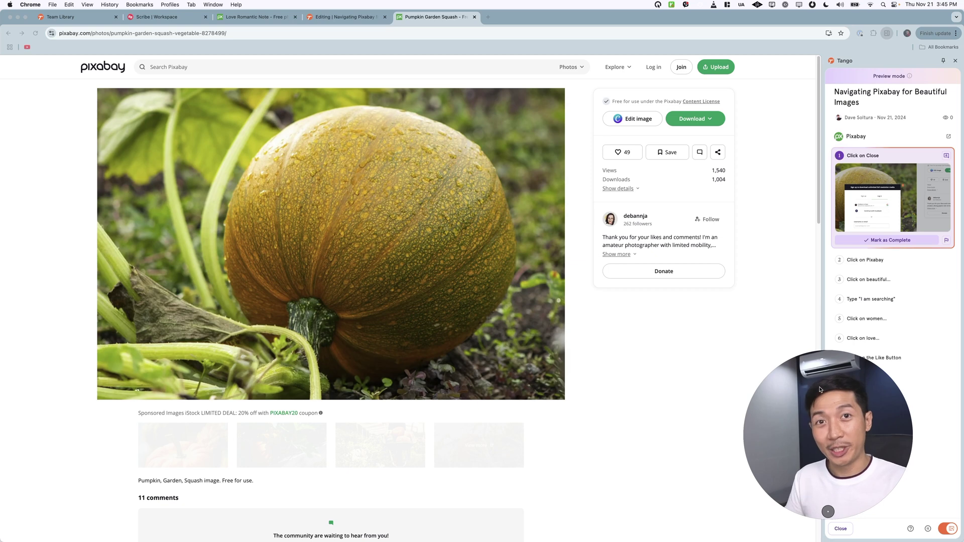
left_click_drag(841, 398, 700, 395)
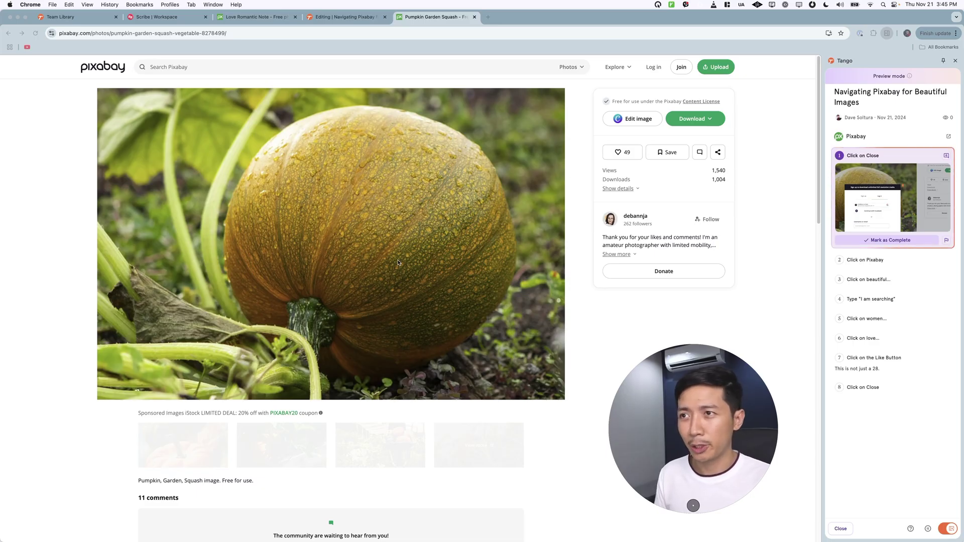
left_click(892, 240)
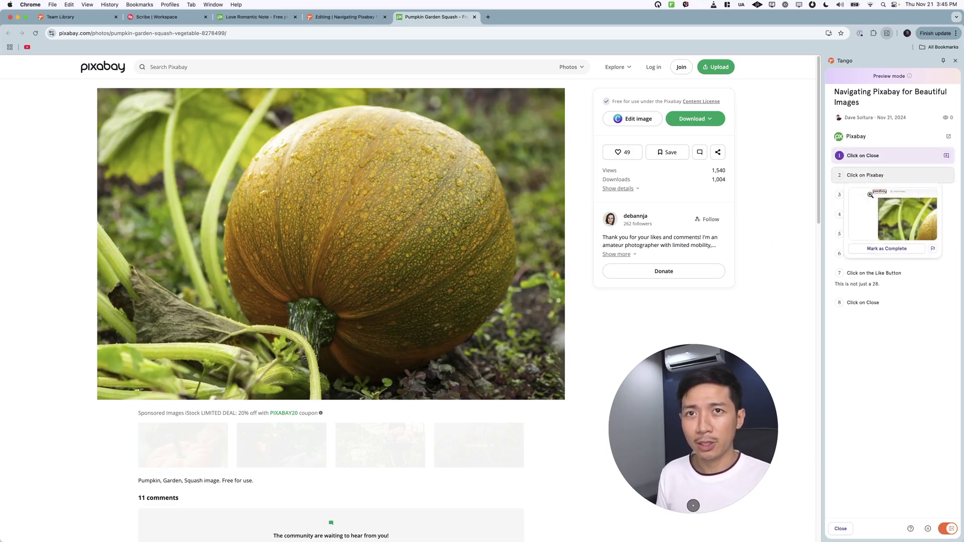
left_click(108, 71)
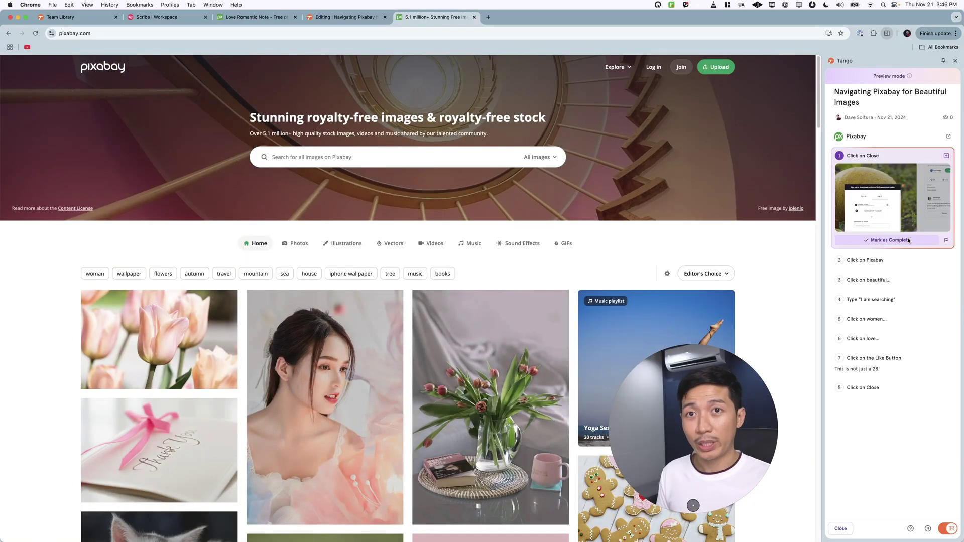
- Complete preview steps 1–2, open the beautiful woman photo, and enter 'I am searching' in Pixabay's search box
left_click(908, 240)
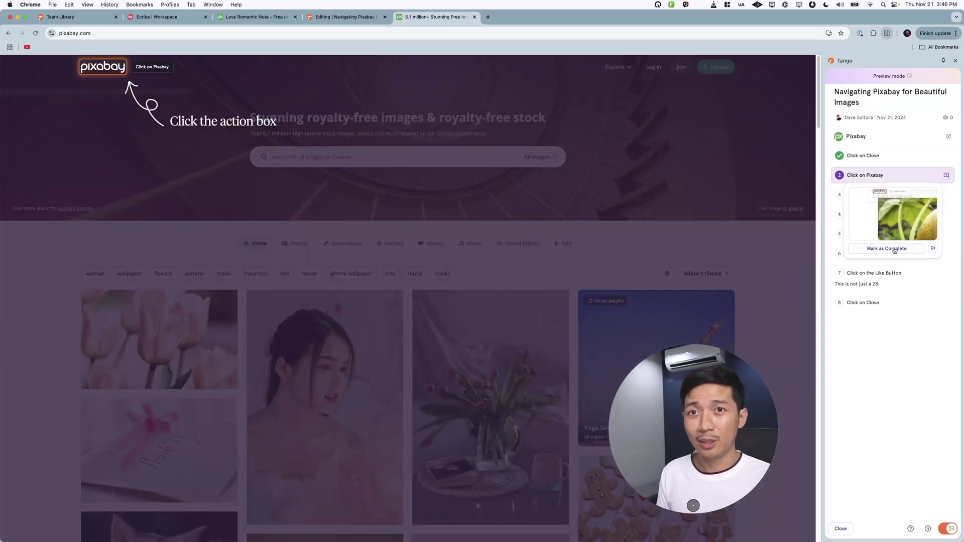
left_click(887, 249)
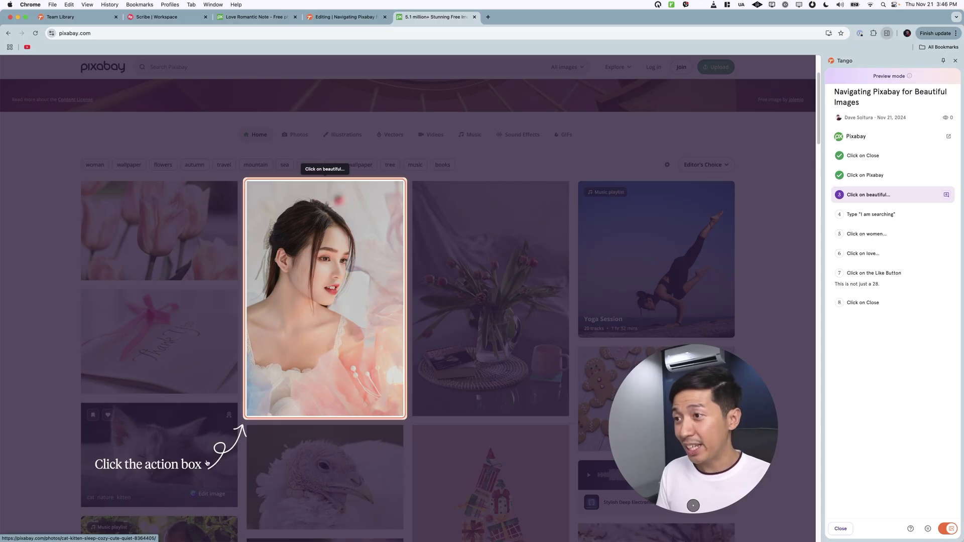
left_click(349, 337)
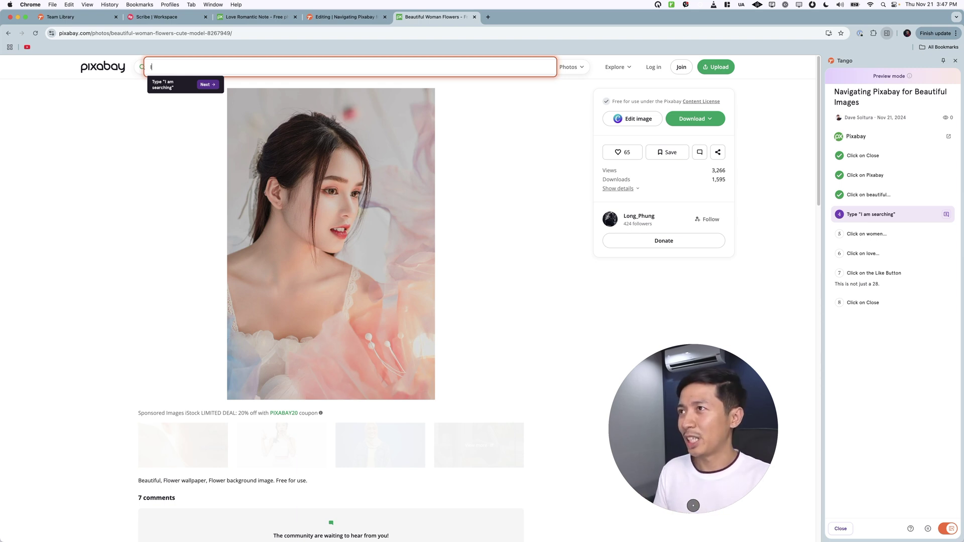
type("I am searching")
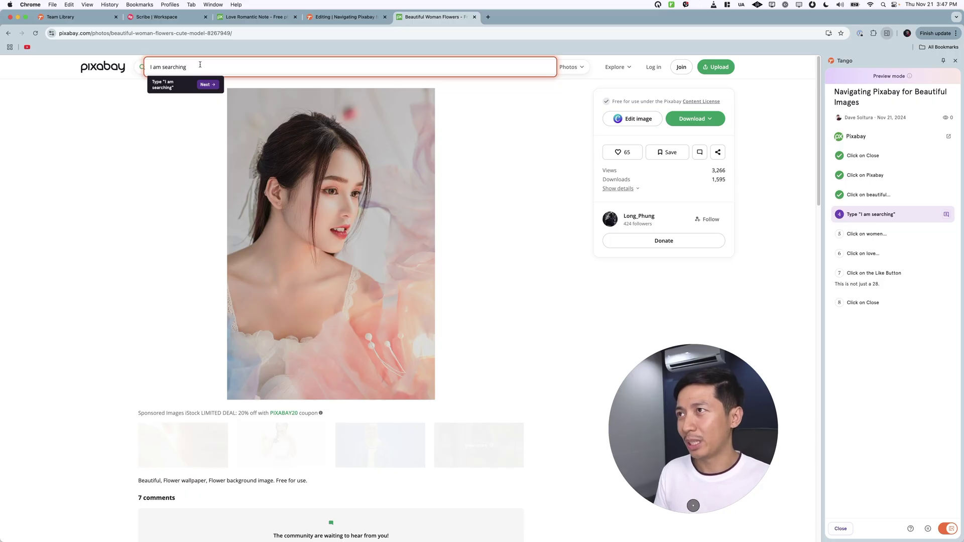
left_click(205, 84)
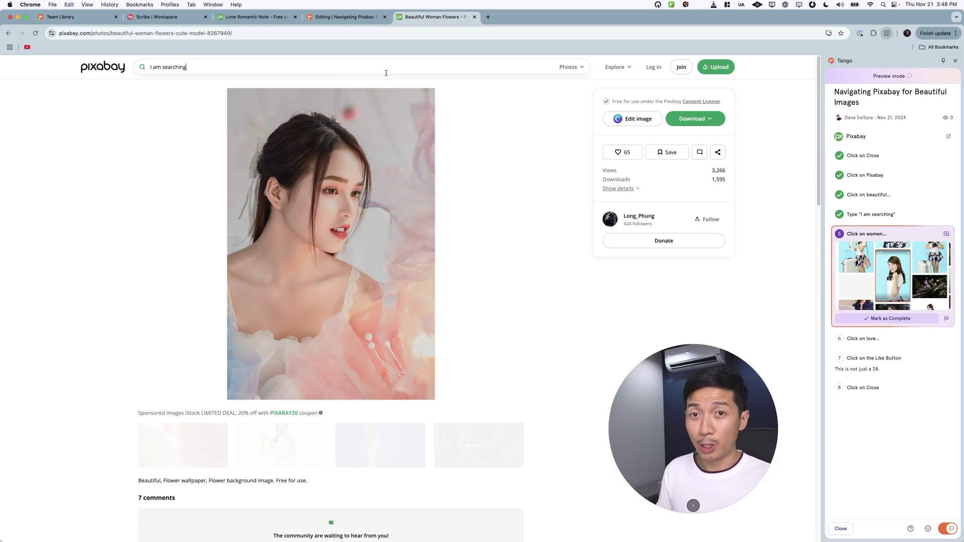
- Submit the search, like the photo, dismiss the sign-up prompt to finish preview steps 6–8, then copy the share link
key("Return")
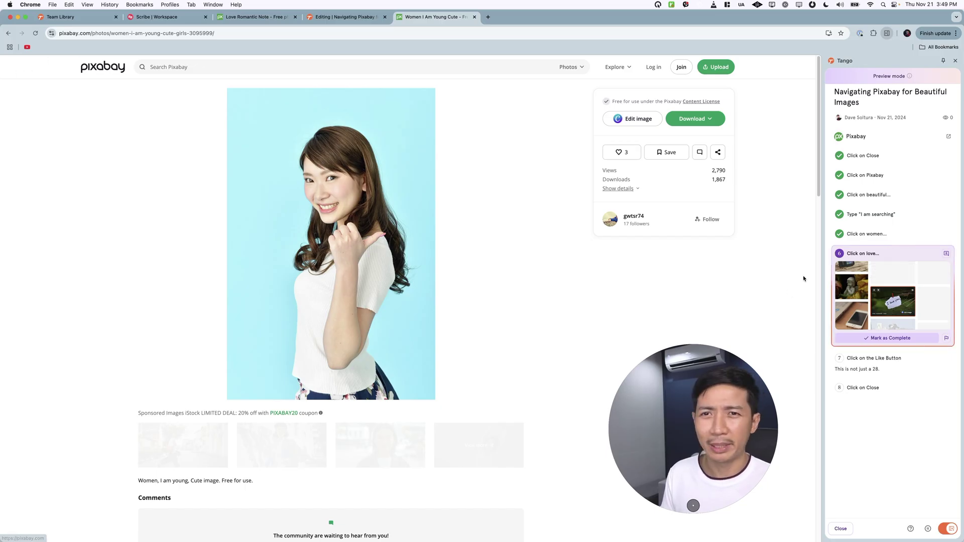
left_click(908, 339)
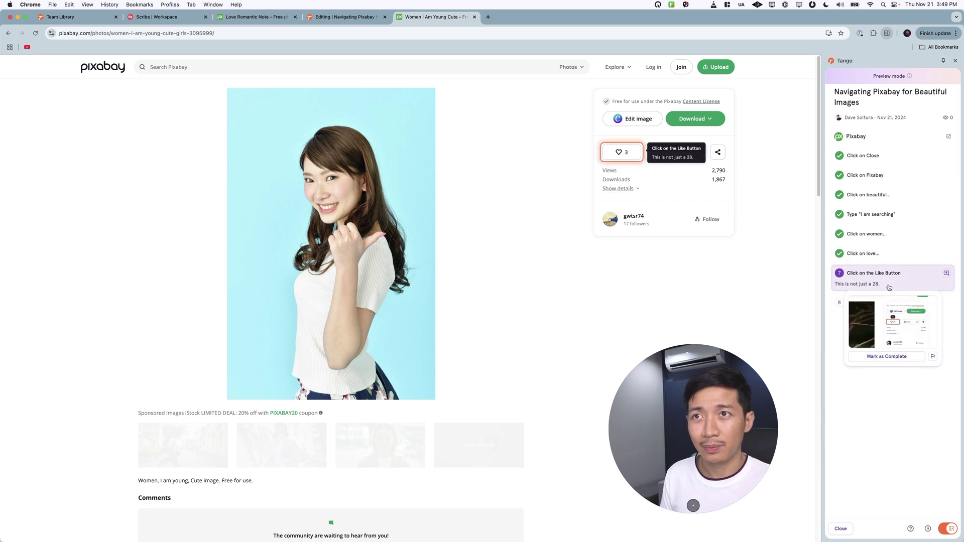
left_click(625, 153)
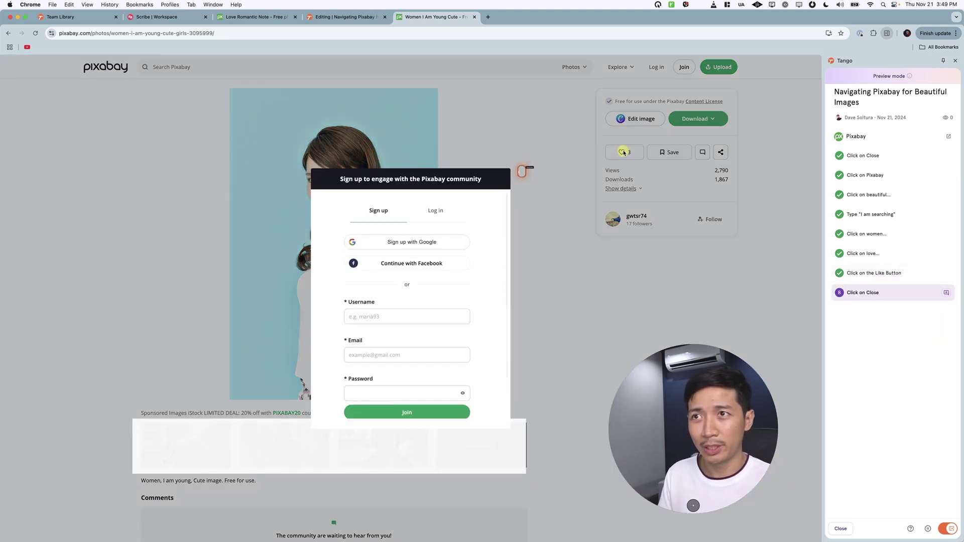
left_click(518, 173)
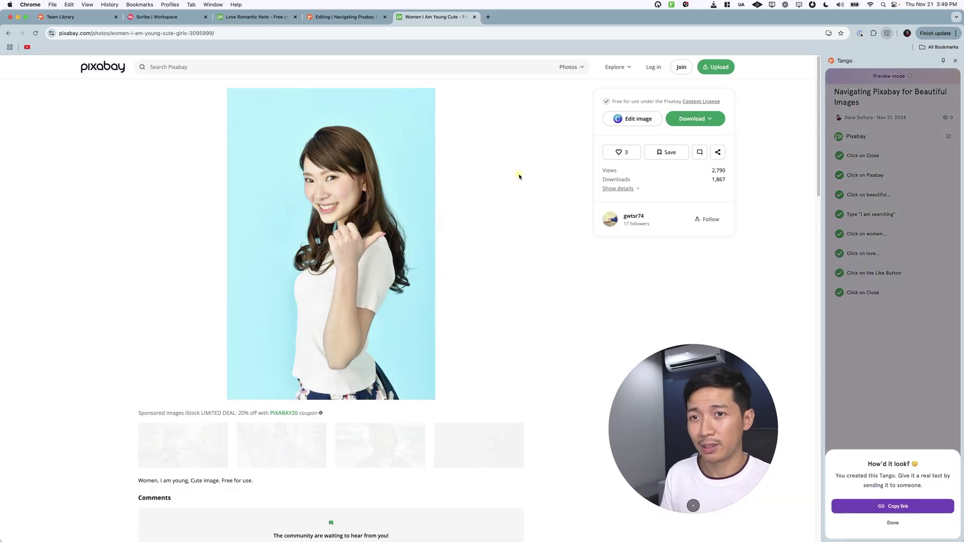
left_click(881, 509)
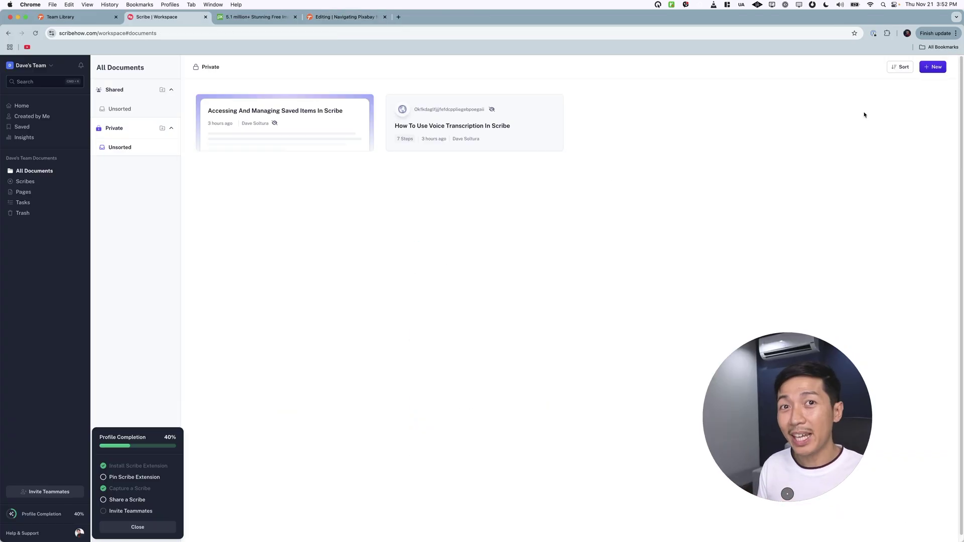
- Start a Scribe browser capture of the Pixabay tab with voice transcription switched on
left_click(942, 73)
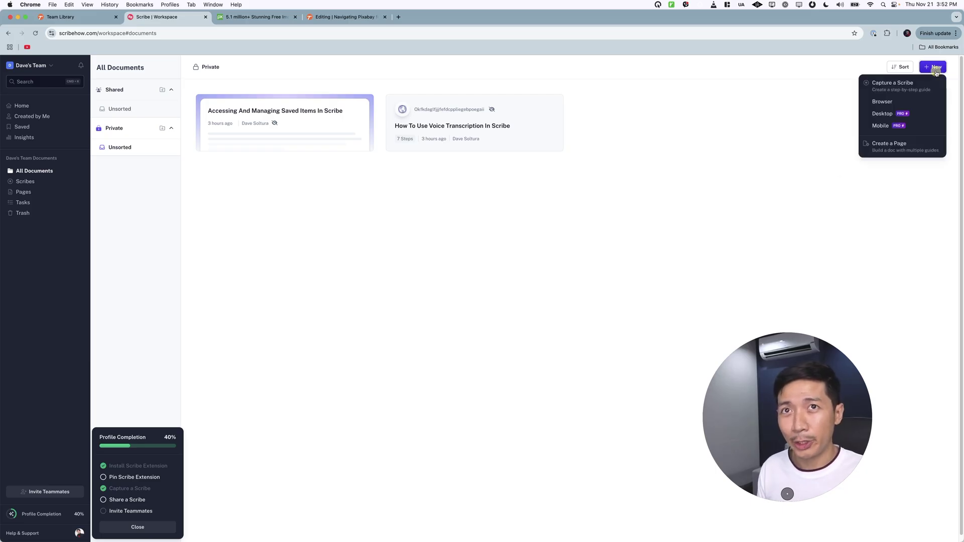
left_click(887, 104)
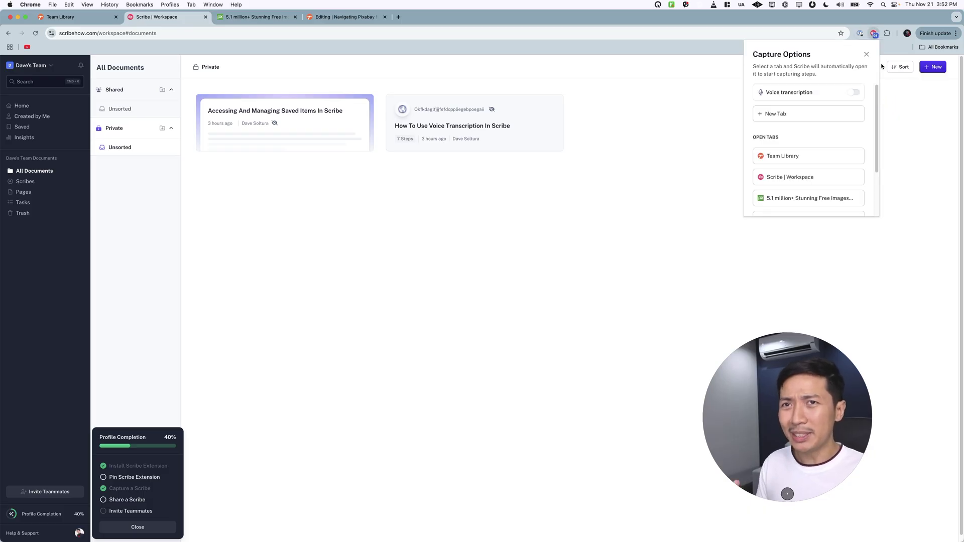
left_click(854, 93)
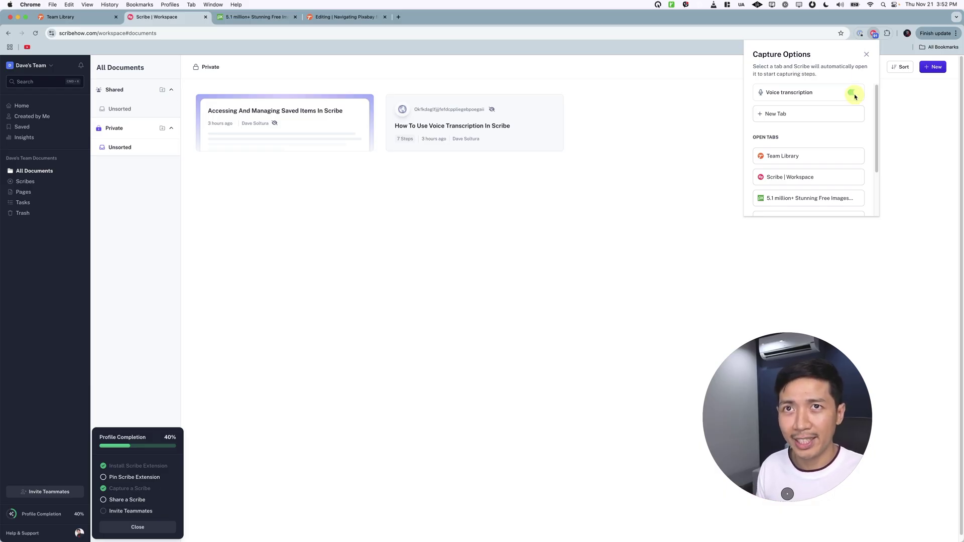
left_click(795, 197)
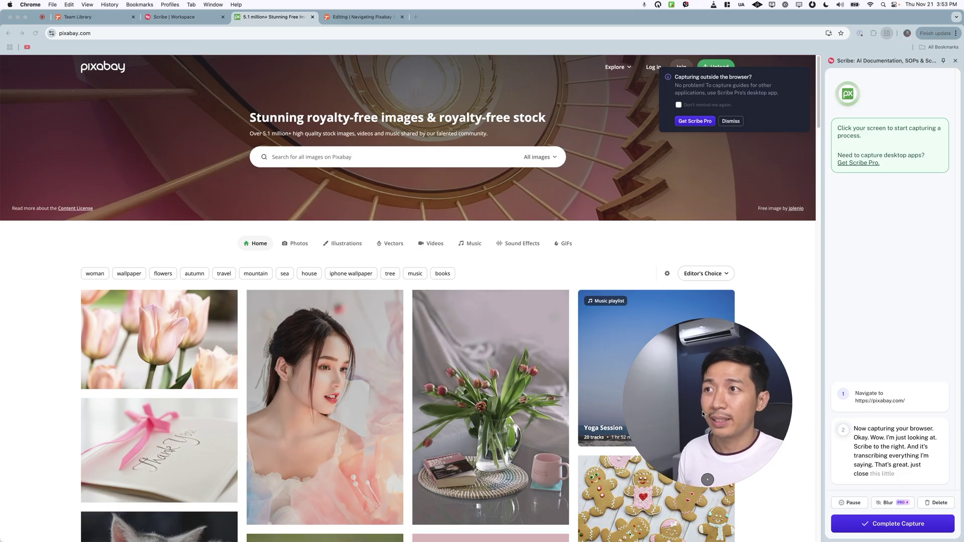
- Open the woman photo, go back to the home page, scroll down, and open the greylag goose photo
left_click(310, 367)
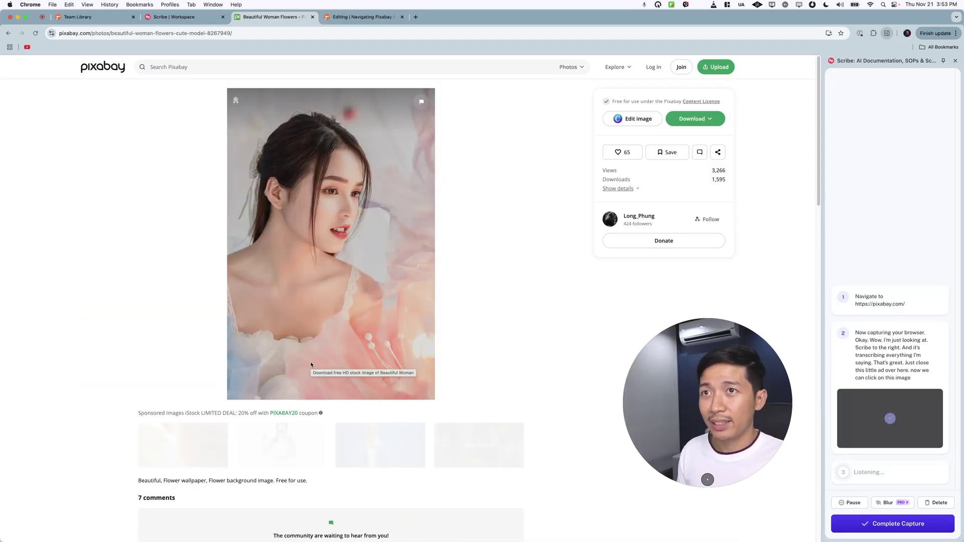
left_click(8, 33)
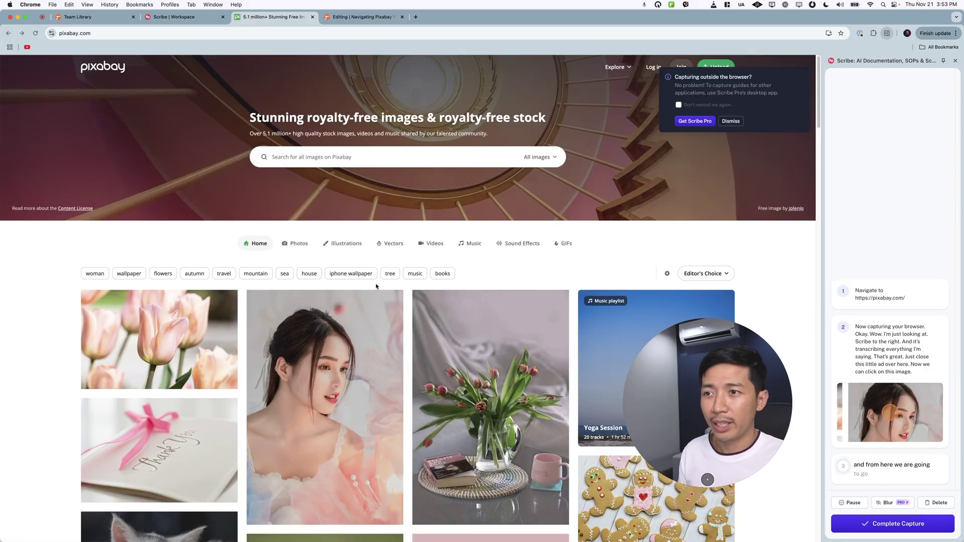
scroll(377, 287, "down", 6)
scroll(376, 287, "down", 15)
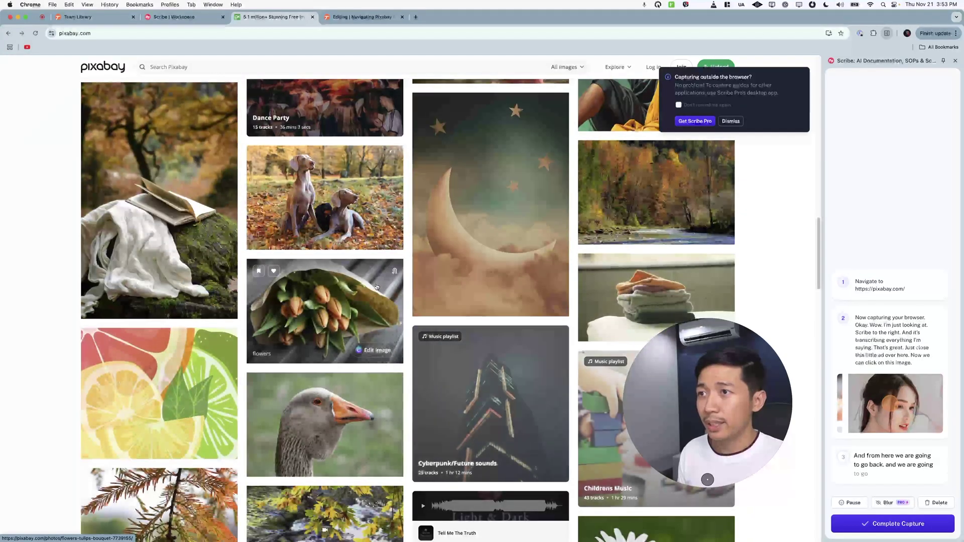
scroll(377, 287, "down", 3)
left_click(334, 293)
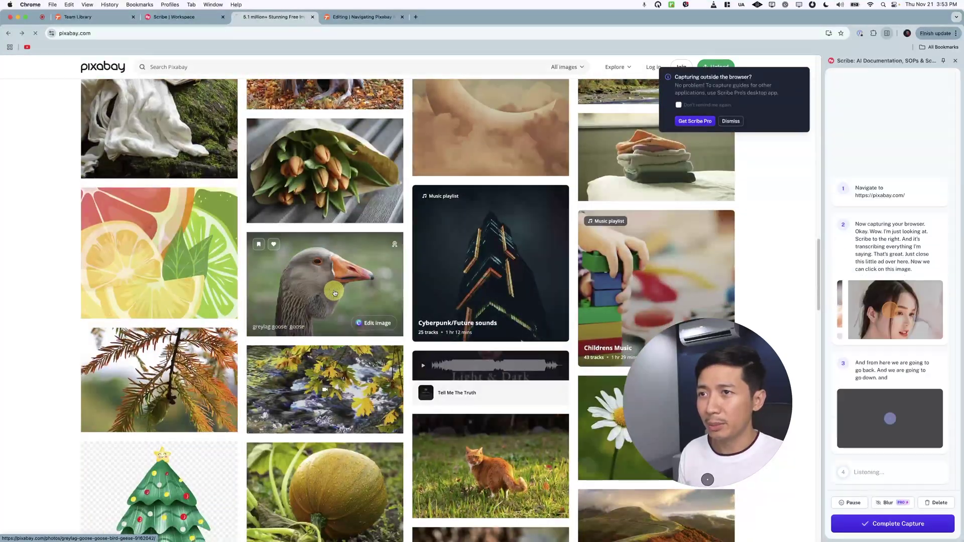